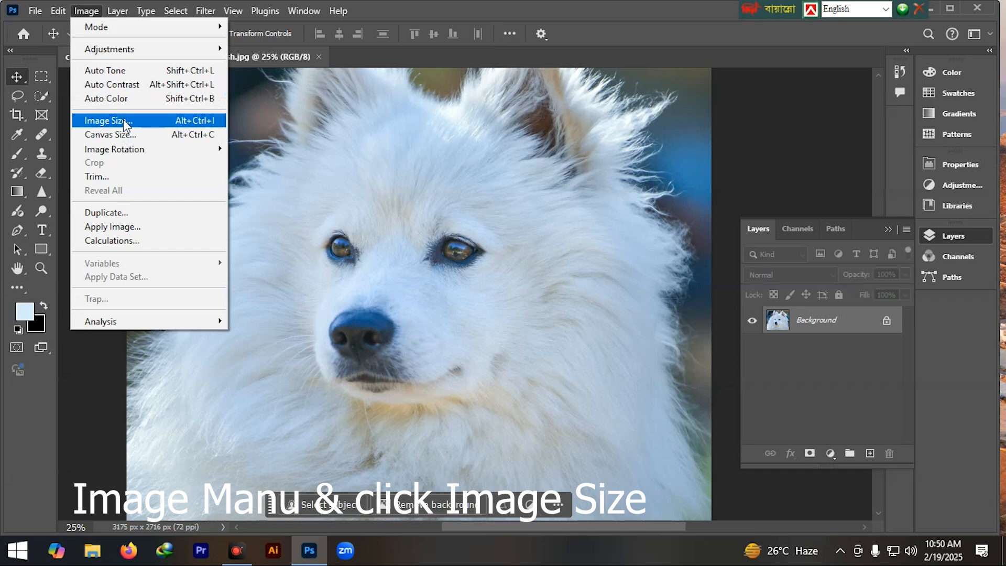
Resample the dog photo to a resolution of 300 pixels/inch.
click(125, 121)
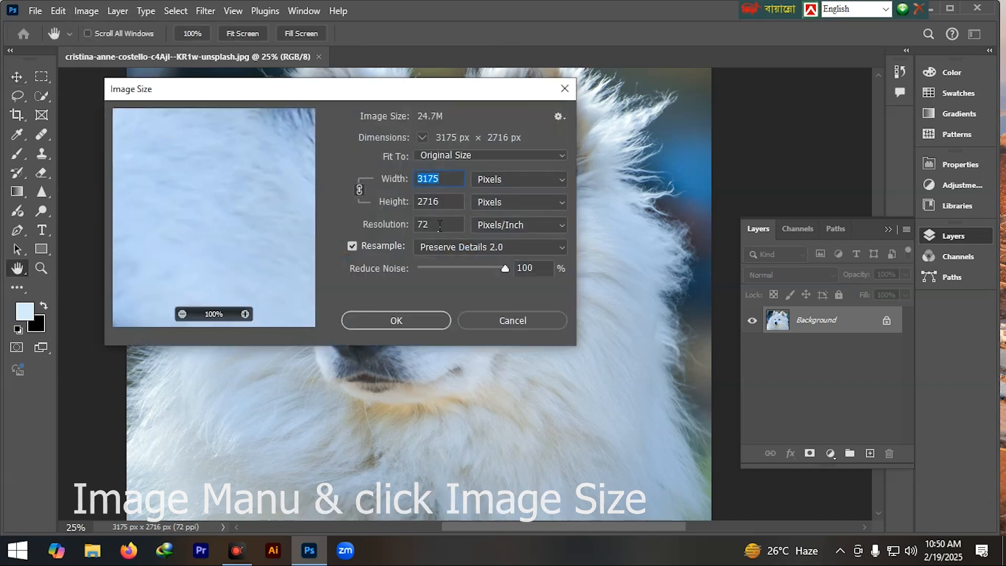
double_click(443, 221)
text(300)
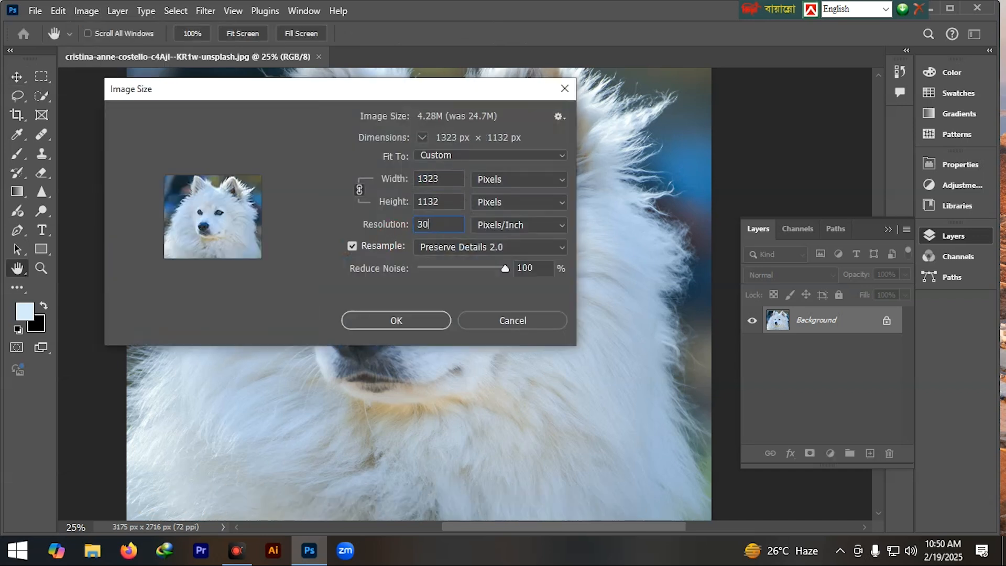
click(424, 327)
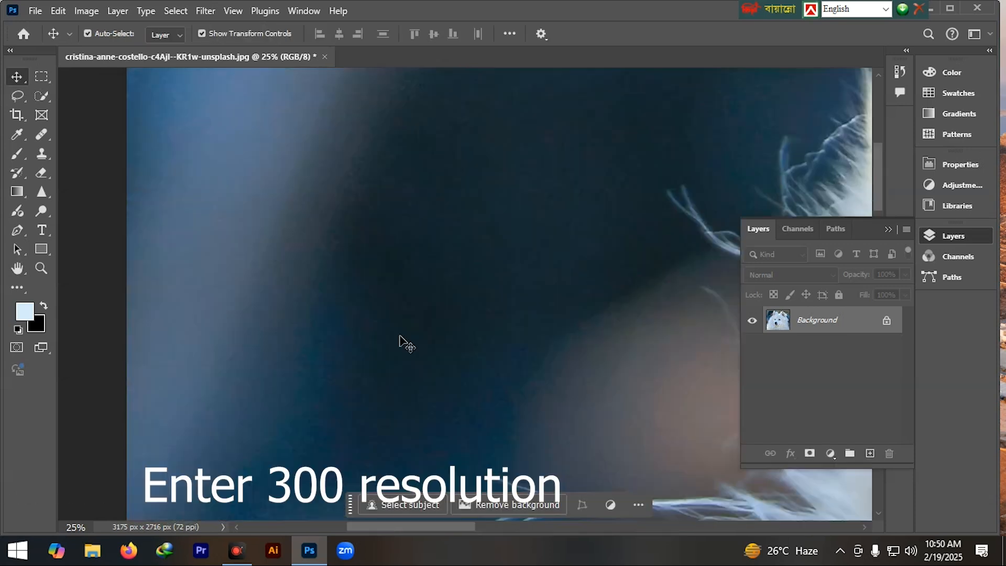
Select the background with the Lasso tool, tracing loosely around the dog's fur and along the image's outer edges.
key(ctrl+minus)
key(ctrl+minus)
key(ctrl+minus)
key(ctrl+minus)
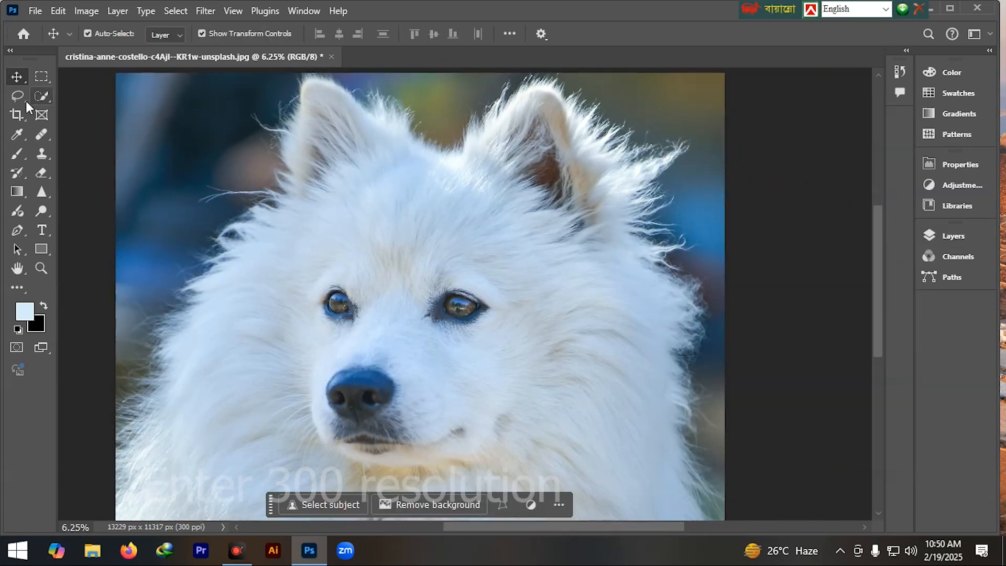
click(17, 96)
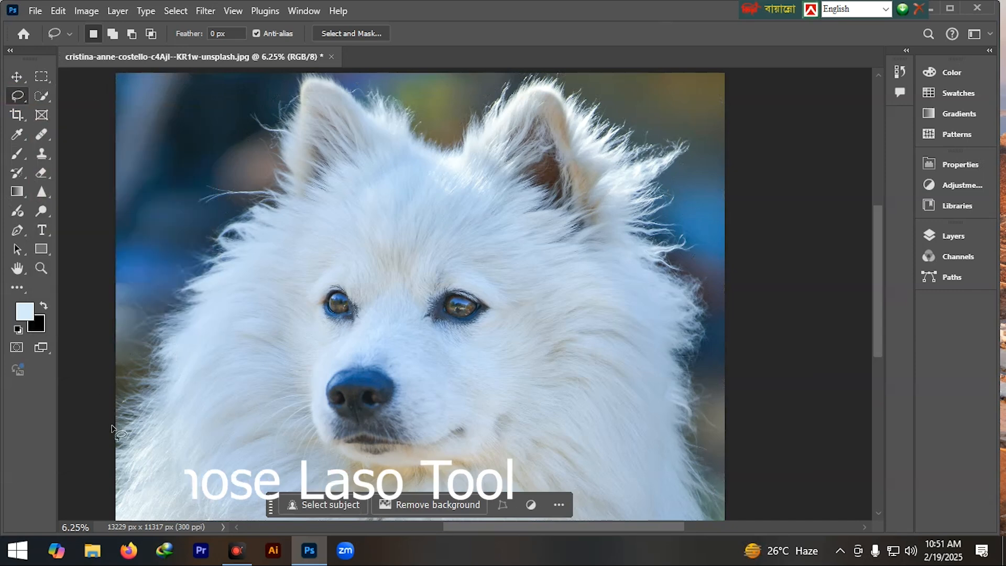
drag(114, 423, 127, 388)
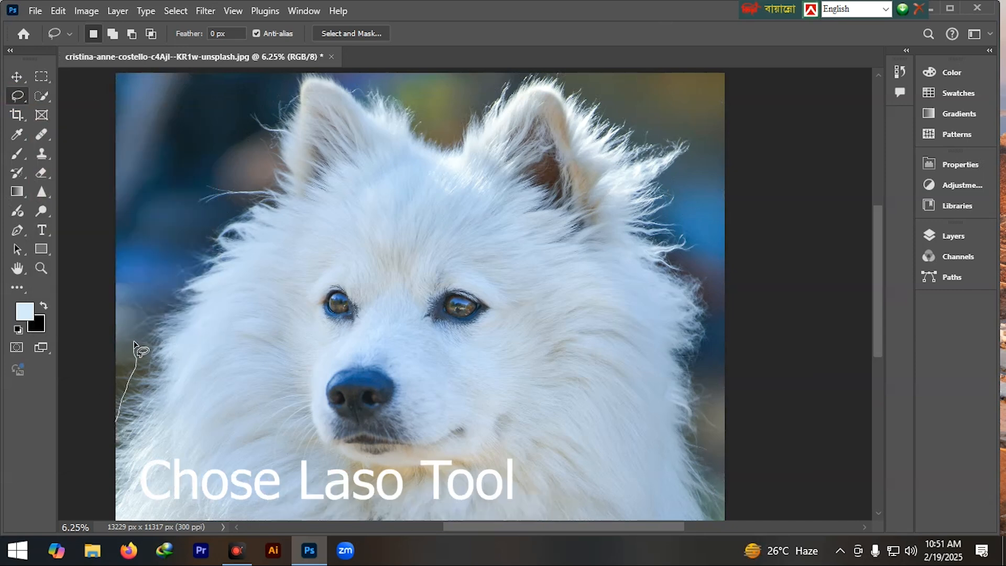
mouse_move(155, 305)
mouse_down()
mouse_move(216, 231)
mouse_move(708, 461)
mouse_move(714, 507)
mouse_move(732, 407)
mouse_move(105, 204)
mouse_move(112, 432)
mouse_up()
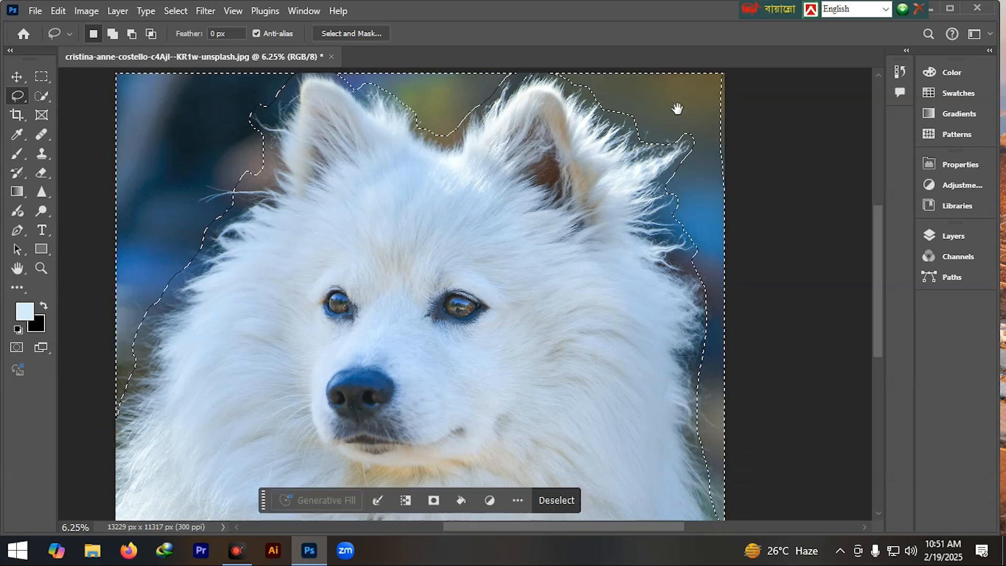
Invert the selection so that it covers the dog instead of the background.
scroll(675, 105, right, 5)
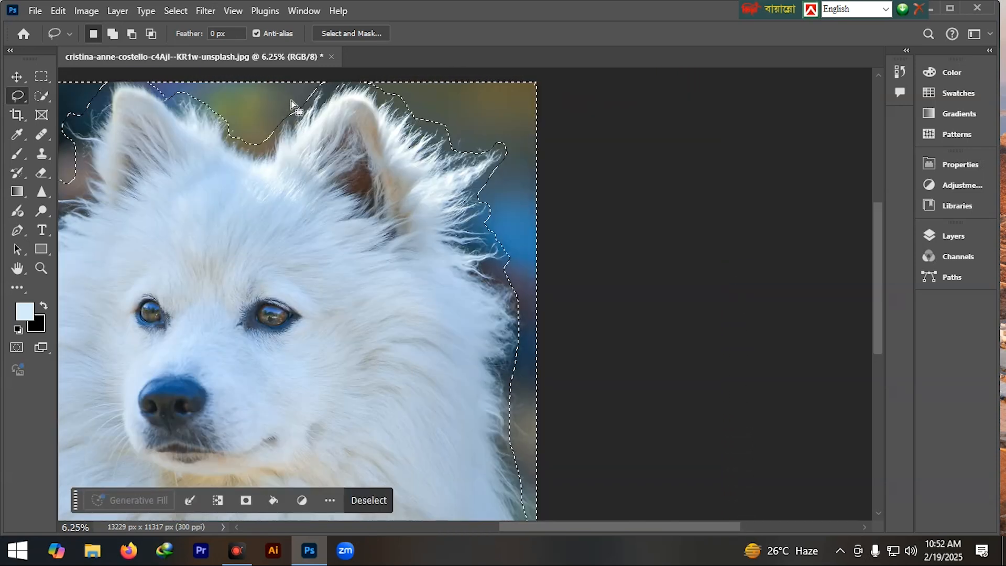
click(175, 11)
click(186, 68)
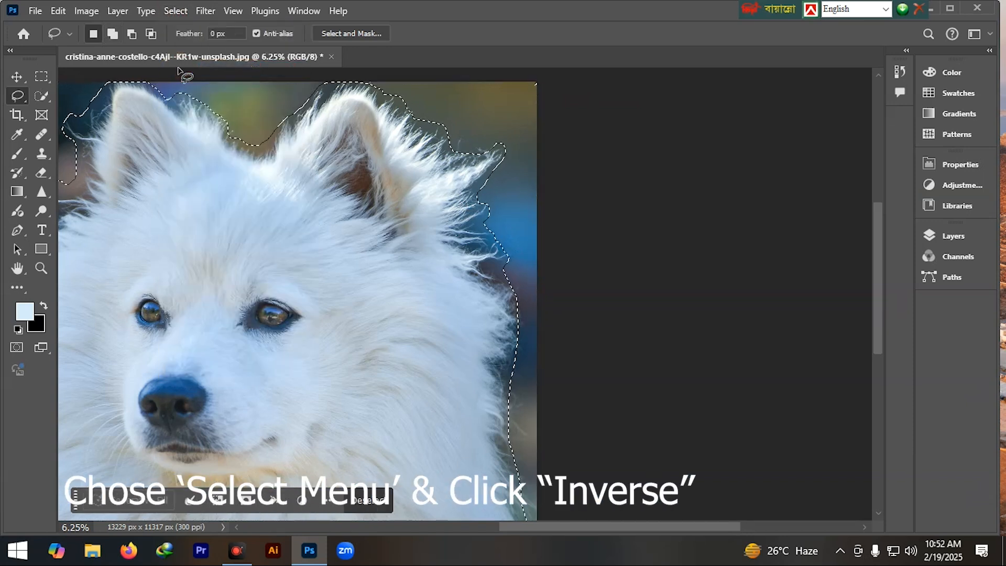
Open the selection in Select and Mask and set the Refine Edge Brush size to 493 px.
key(ctrl+minus)
click(337, 33)
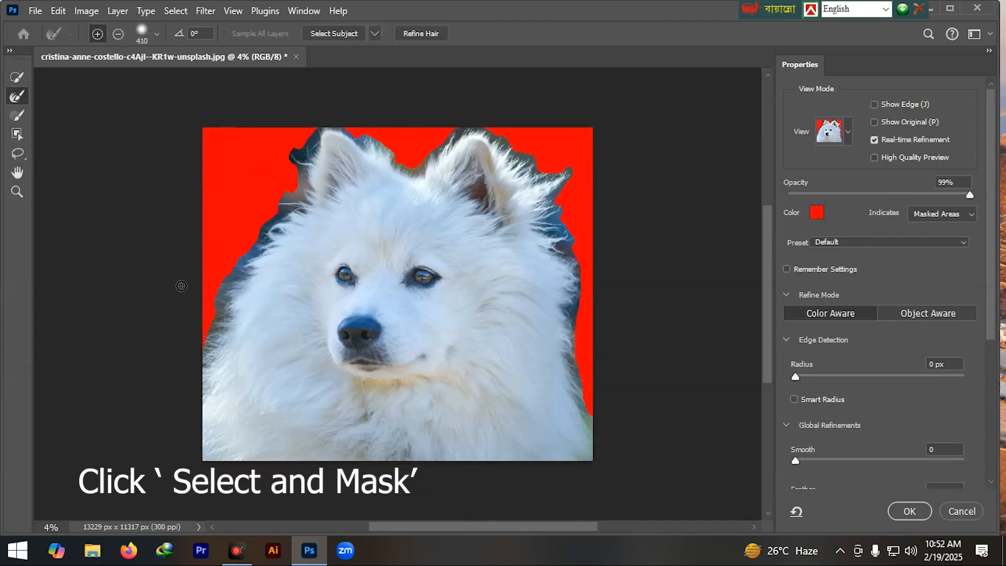
click(18, 97)
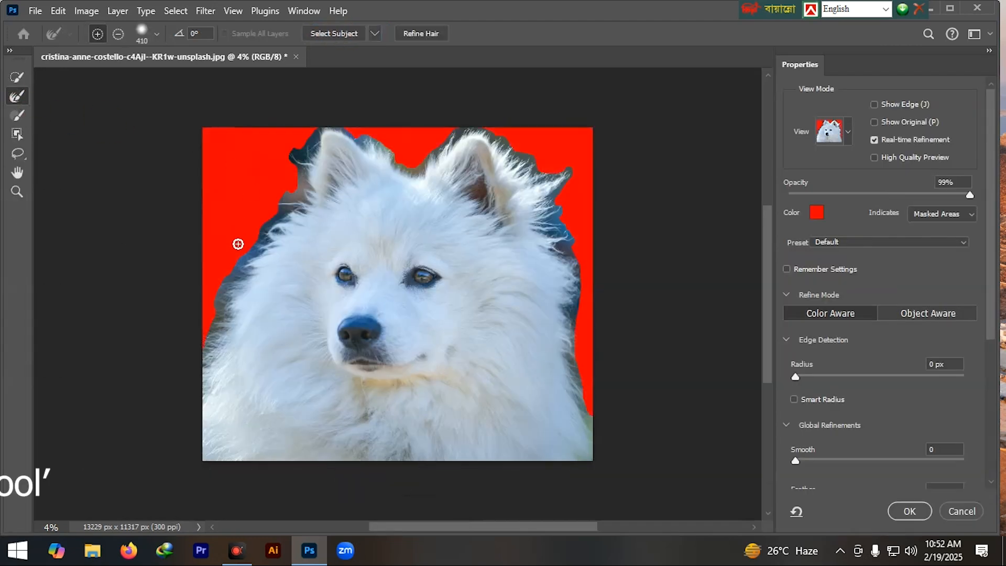
right_click(226, 223)
click(370, 241)
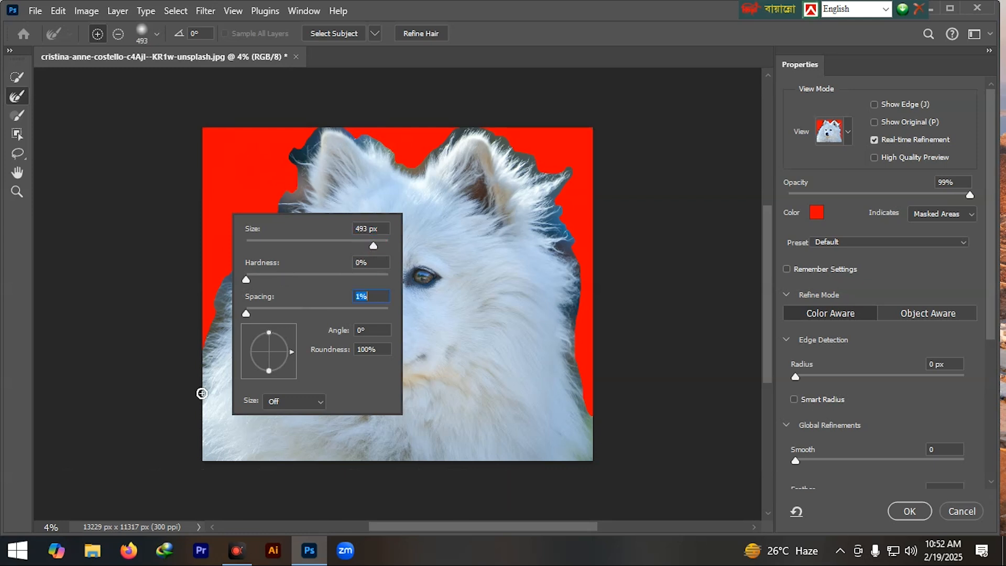
key(Return)
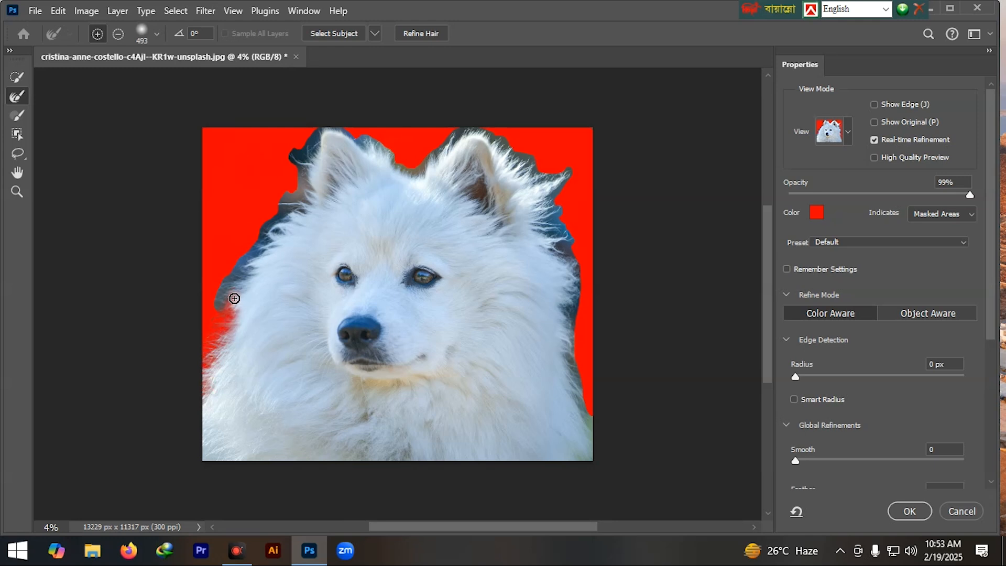
Brush along the dog's whole fur outline with the Refine Edge Brush to remove the leftover background between the hairs.
mouse_move(249, 280)
mouse_down()
mouse_move(273, 246)
mouse_move(418, 173)
mouse_up()
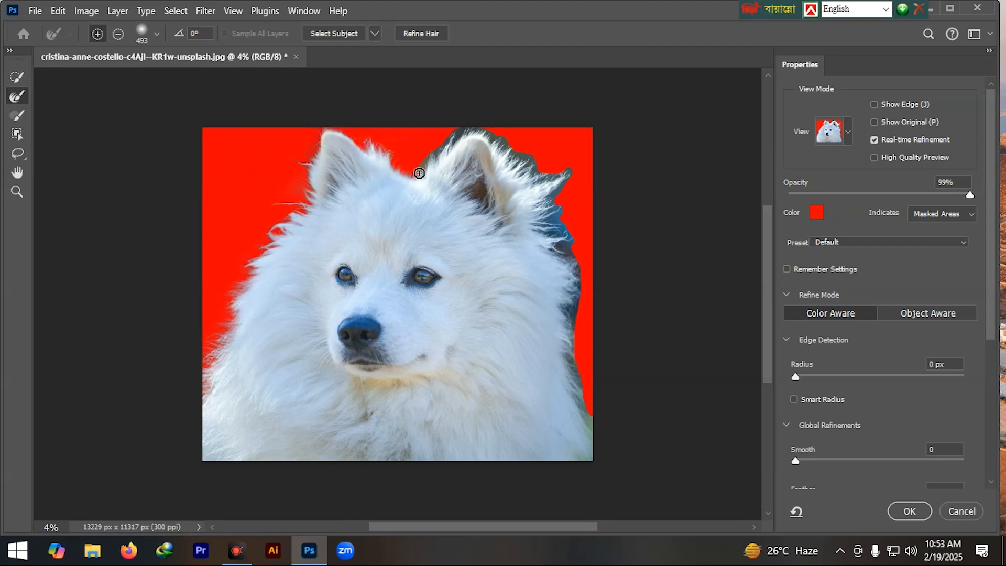
drag(450, 149, 472, 130)
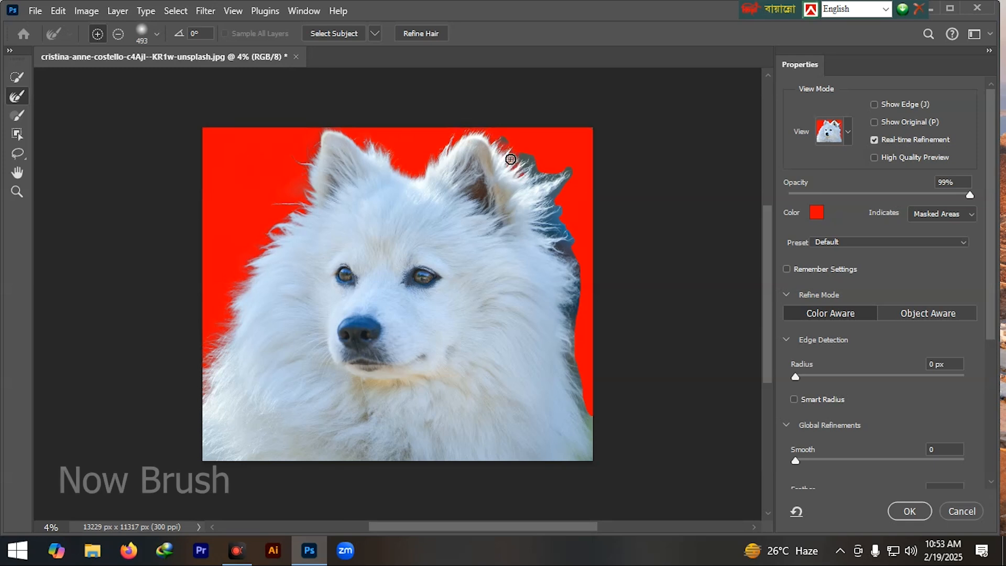
drag(519, 176, 564, 310)
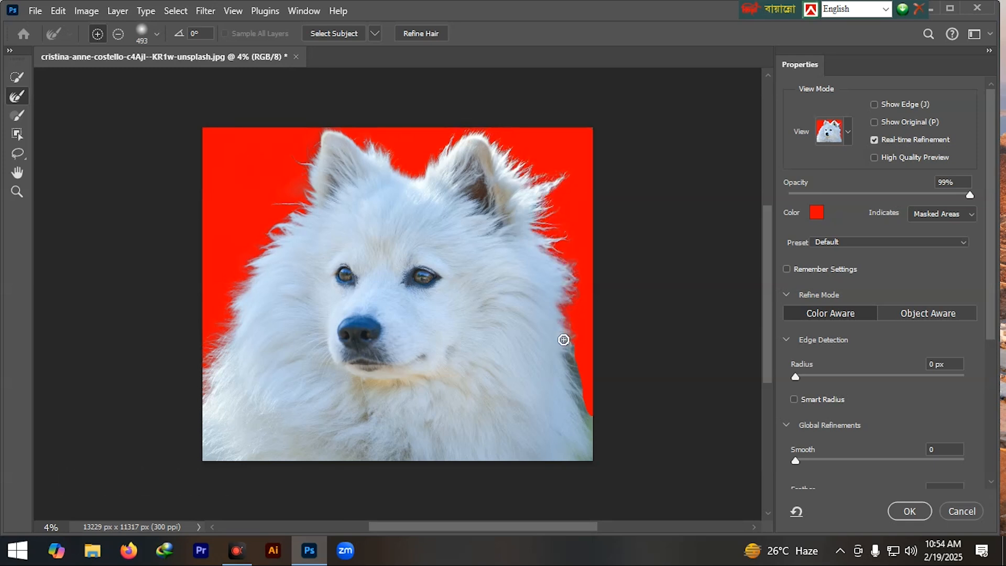
drag(570, 357, 576, 382)
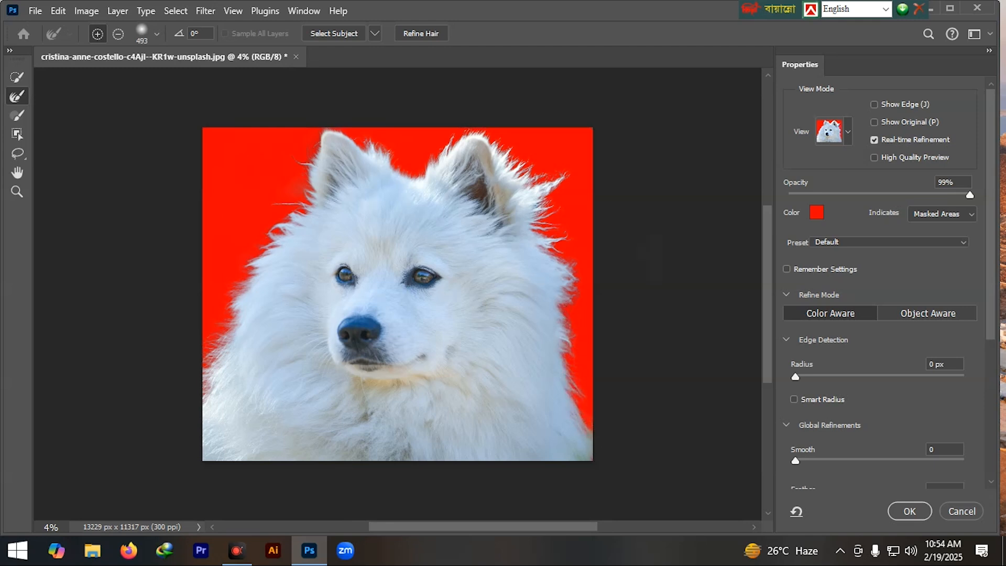
Output the refined selection to a New Layer with Layer Mask.
scroll(991, 238, down, 10)
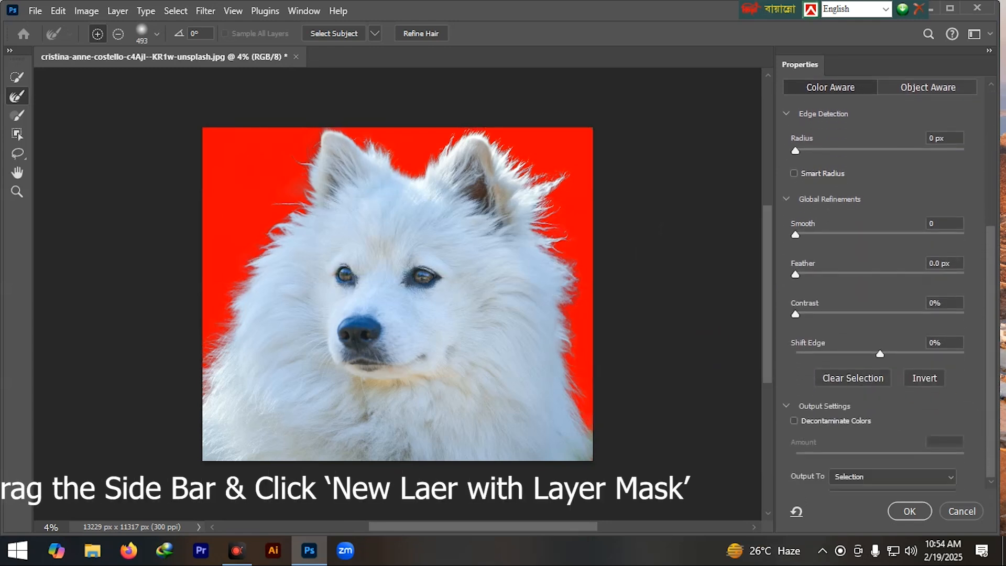
click(904, 475)
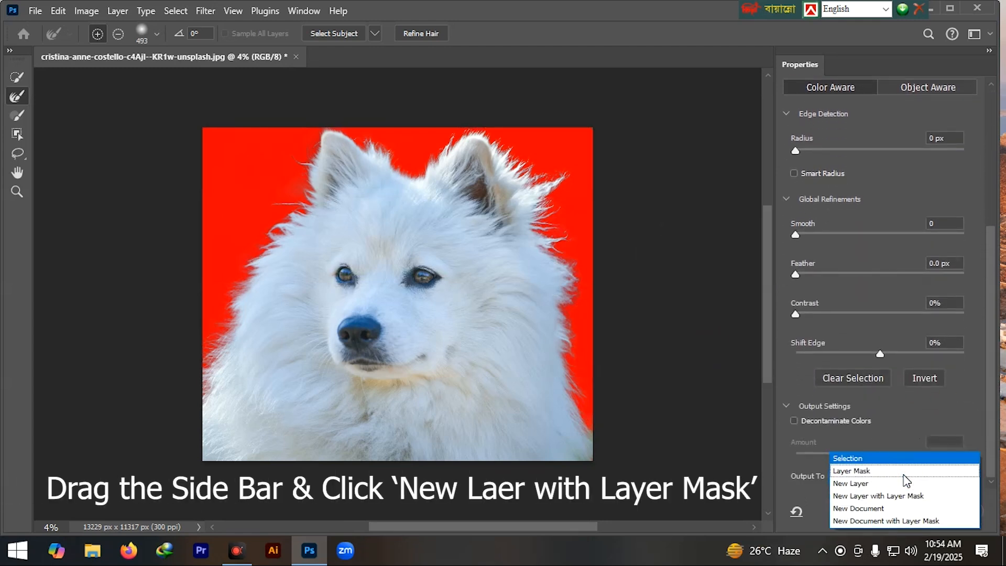
click(894, 496)
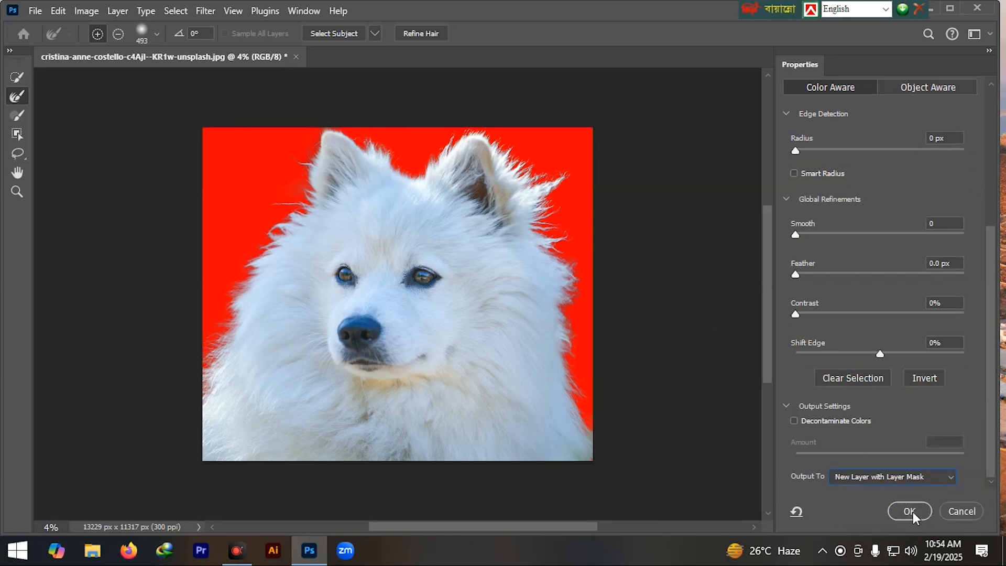
click(909, 511)
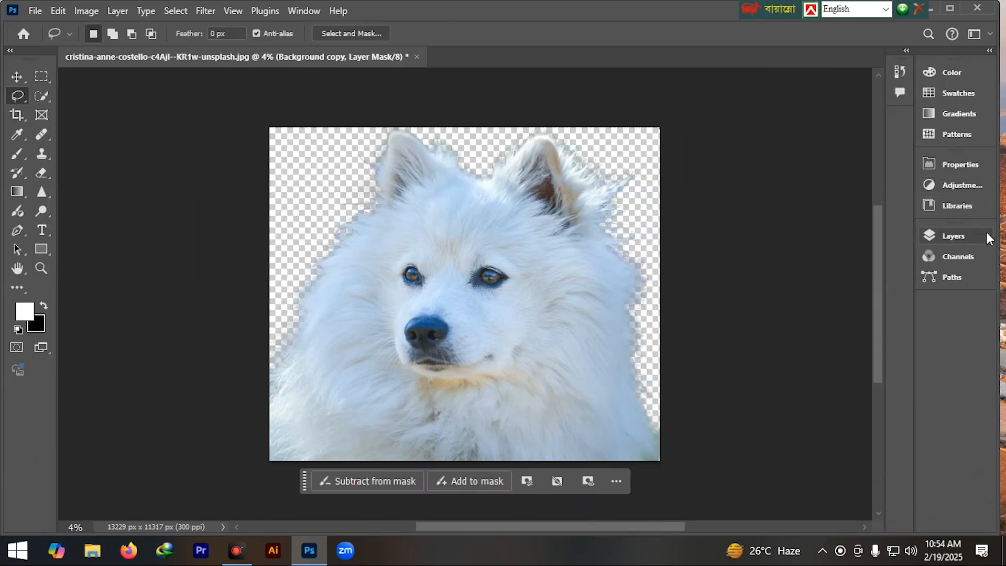
Create a new empty layer and place it between the masked dog layer and the original background.
click(954, 237)
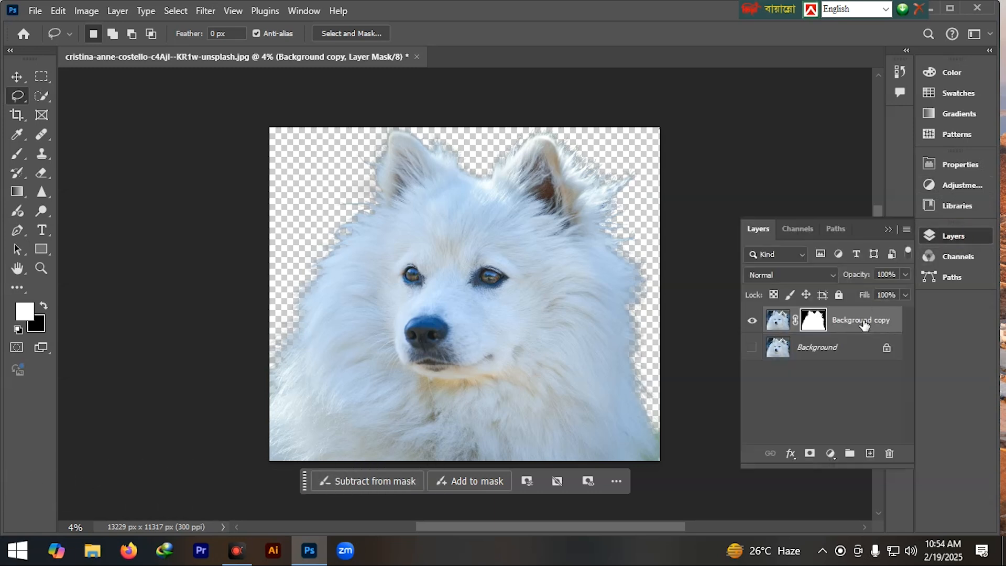
click(870, 456)
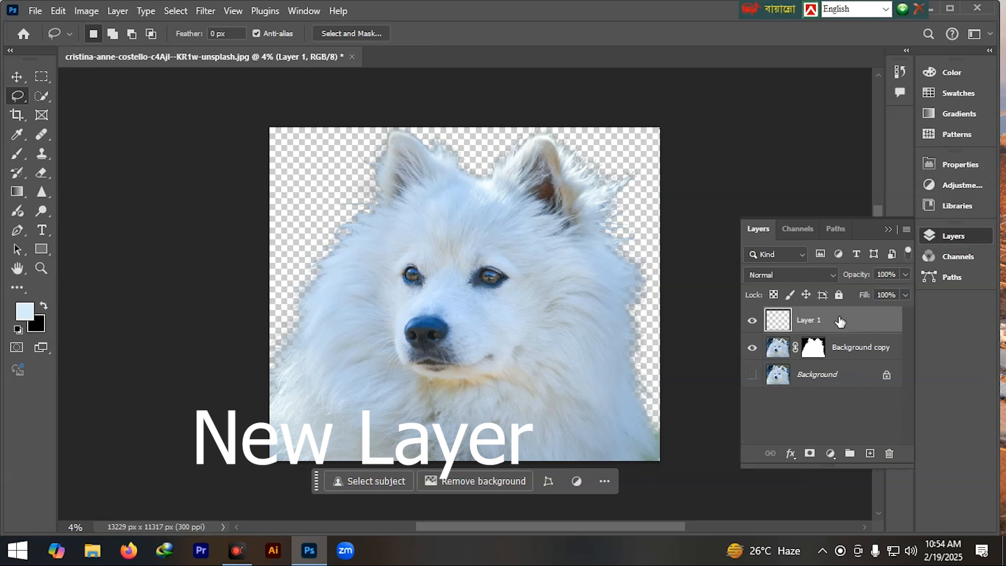
drag(844, 330, 844, 361)
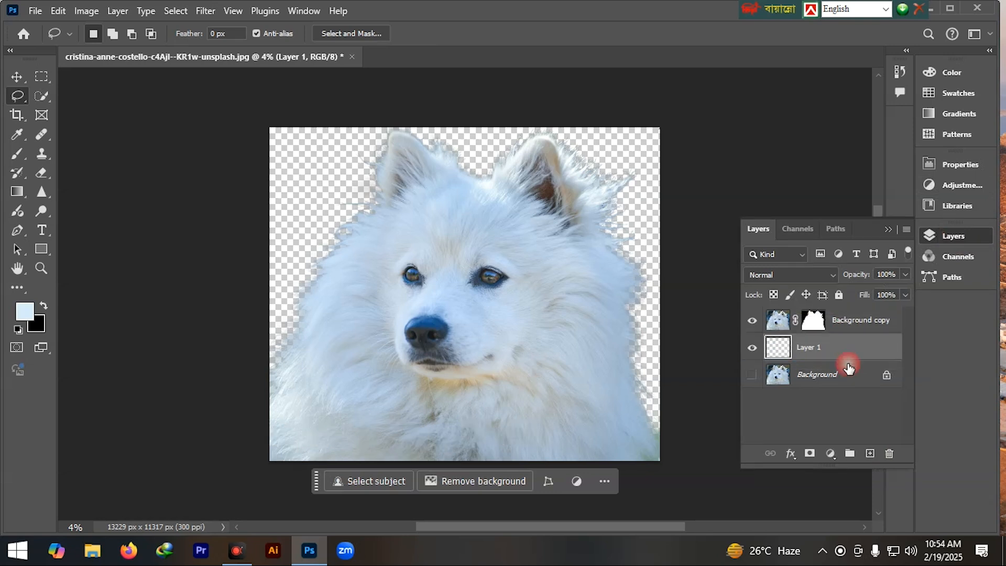
Add a dark blue (#034979) Solid Color fill layer beneath the masked dog layer.
click(829, 454)
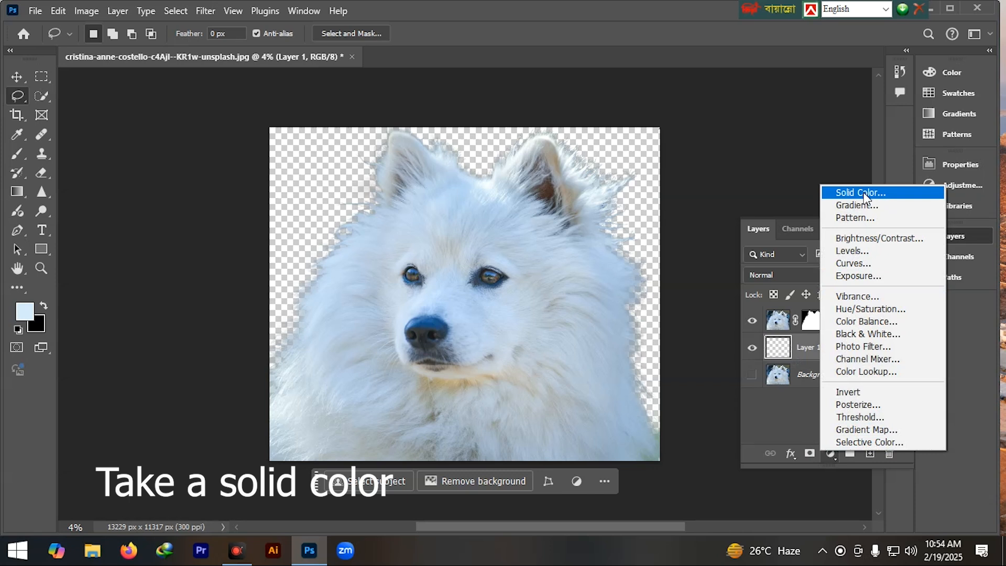
click(862, 193)
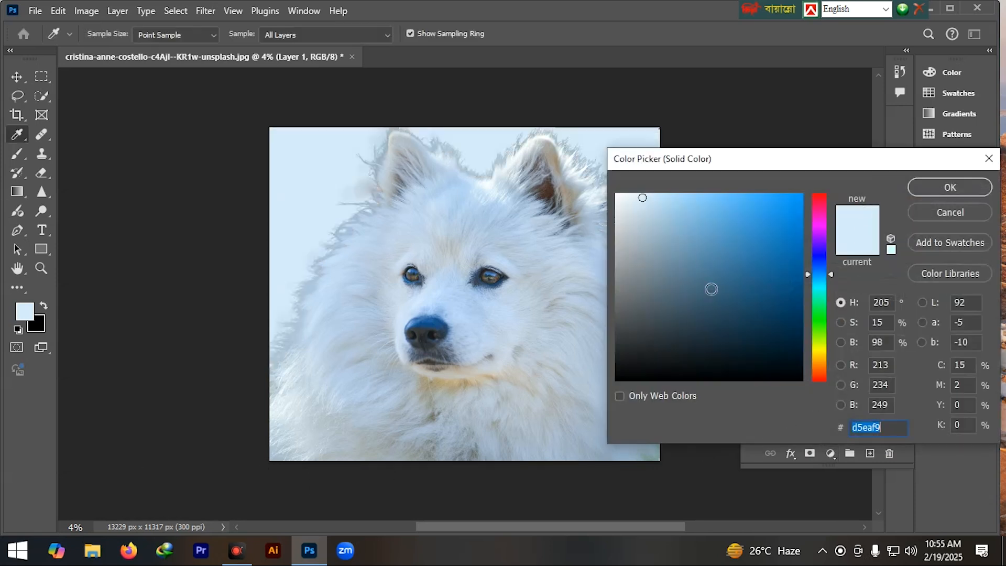
click(759, 235)
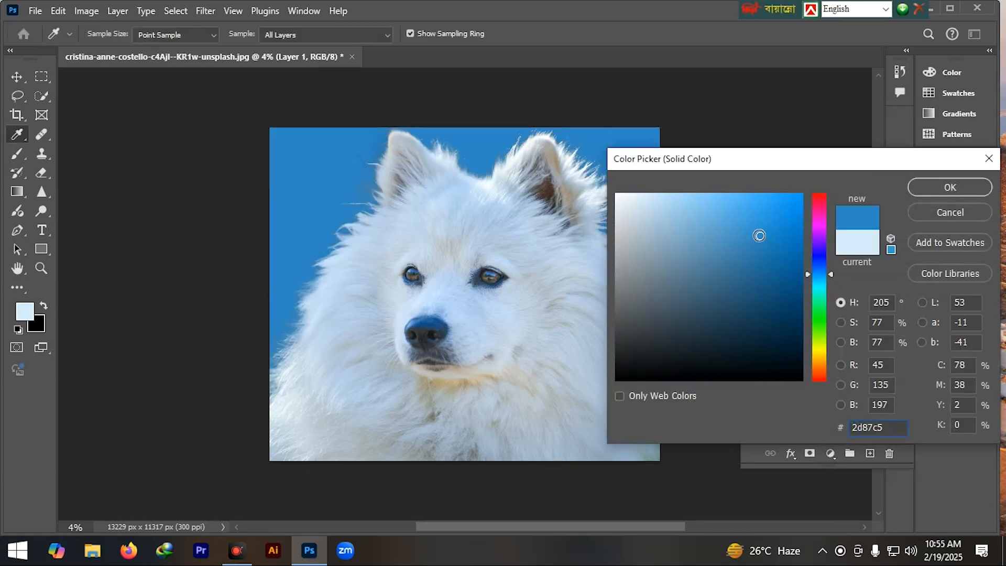
drag(759, 235, 797, 288)
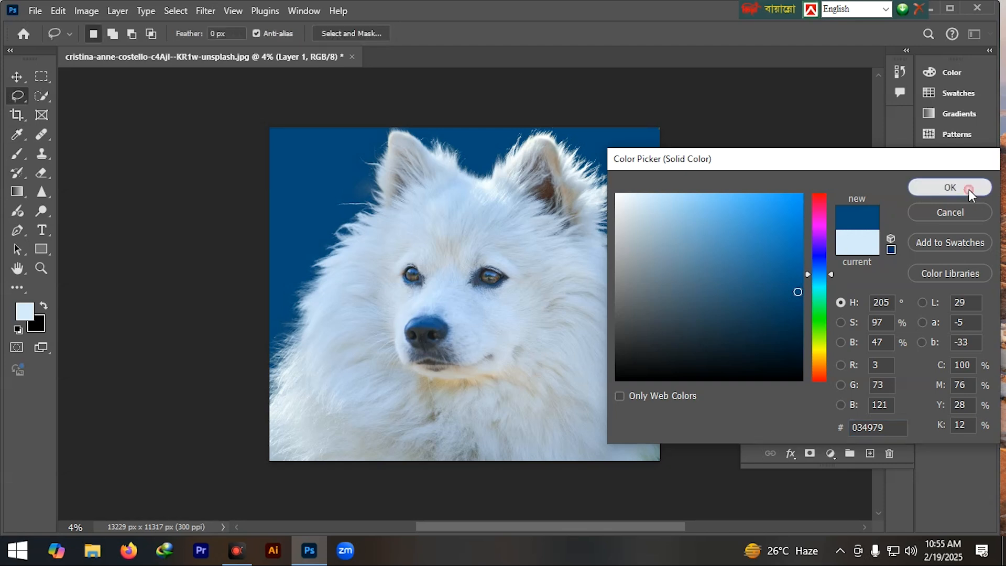
click(969, 190)
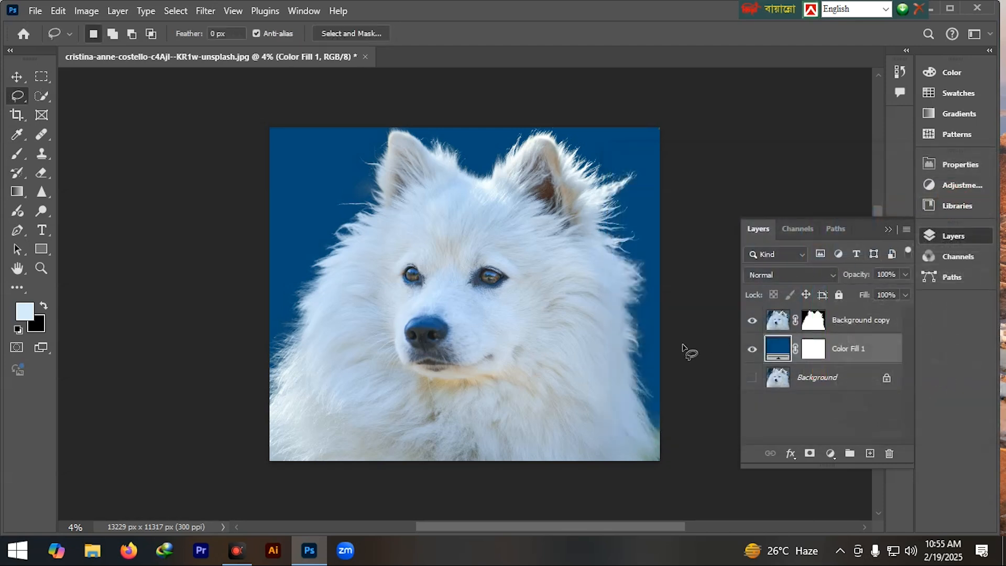
Soften the dog's outer fur edges on the Background copy layer with the Eraser at 23% opacity.
key(e)
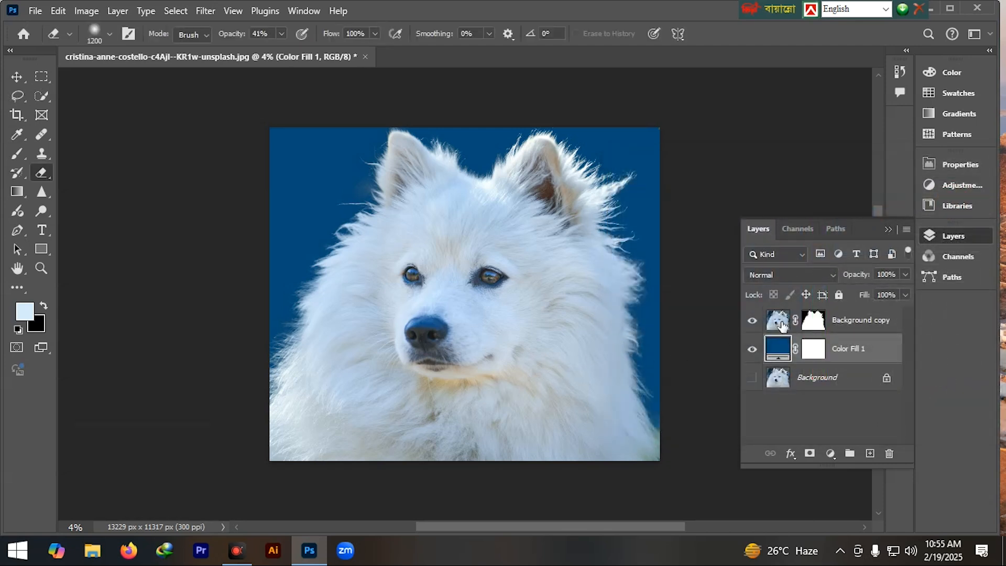
click(781, 325)
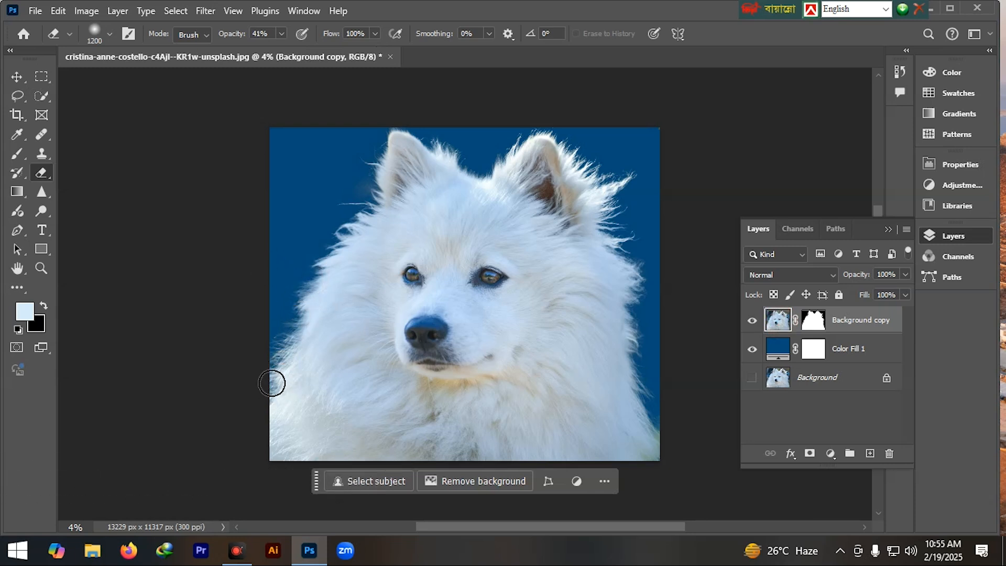
click(93, 24)
click(92, 24)
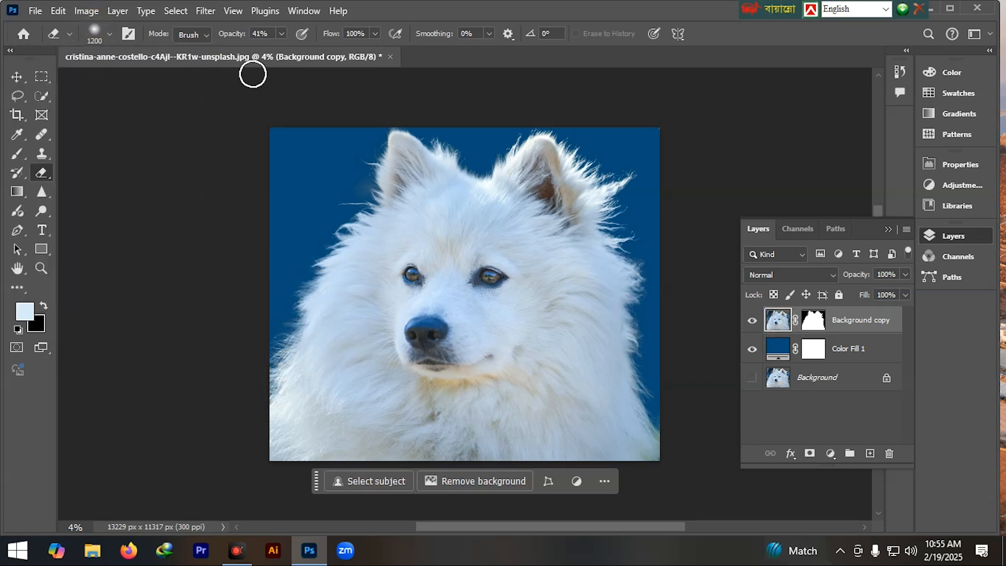
click(278, 32)
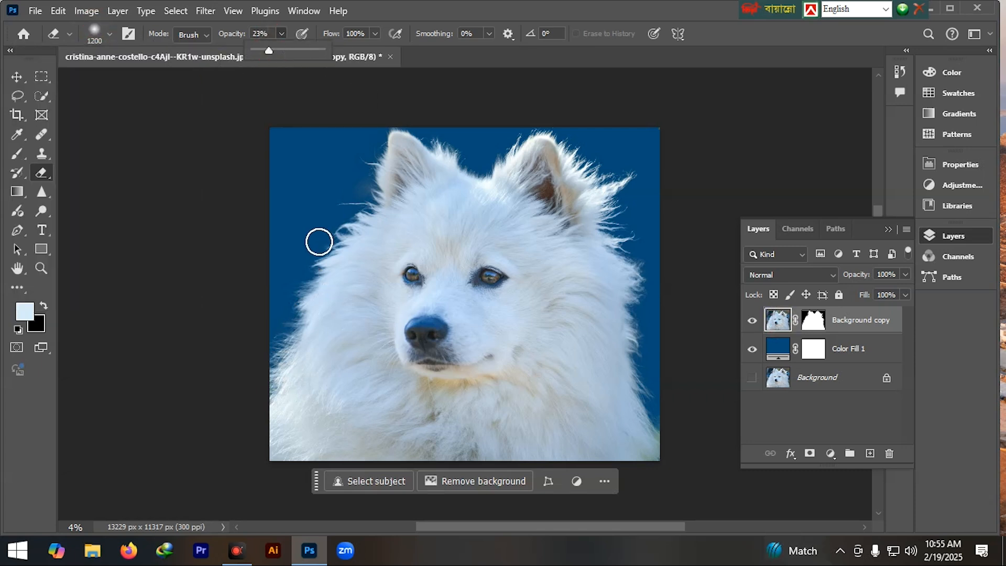
click(270, 356)
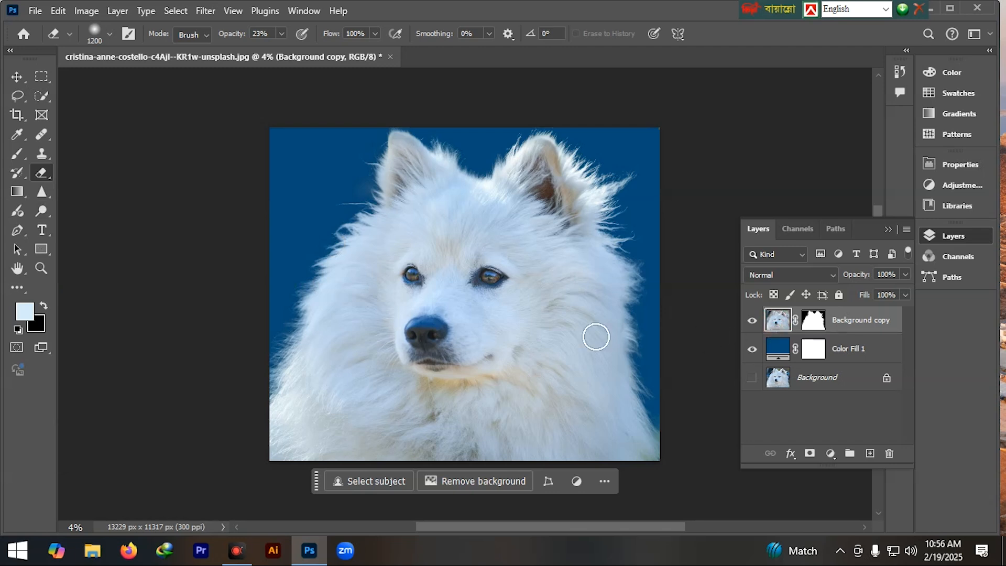
Apply the Camera Raw Filter to the Background copy layer with Color Noise Reduction at 100 and Sharpening at 150.
click(207, 12)
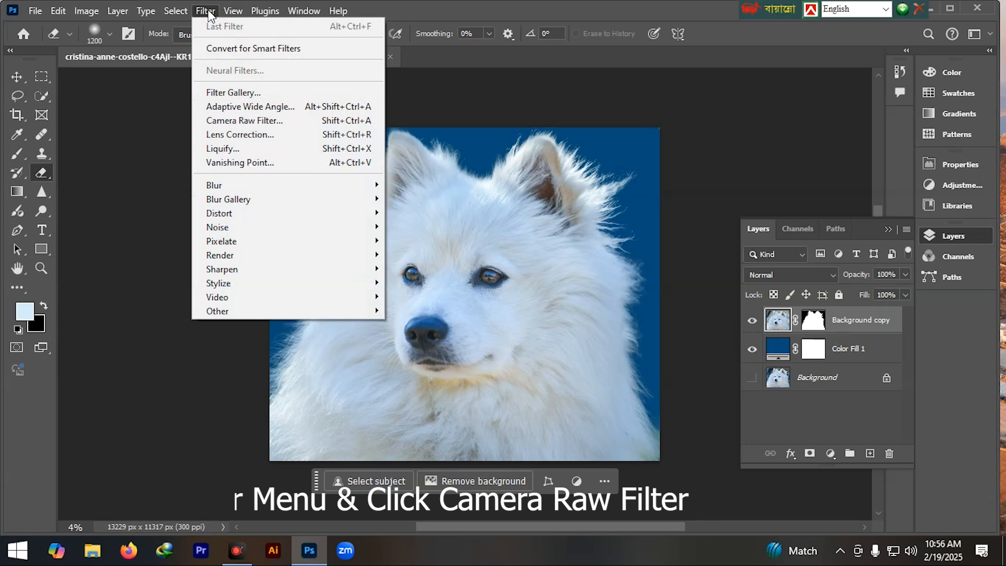
click(241, 120)
click(645, 360)
click(646, 362)
drag(641, 366, 800, 377)
scroll(659, 287, up, 3)
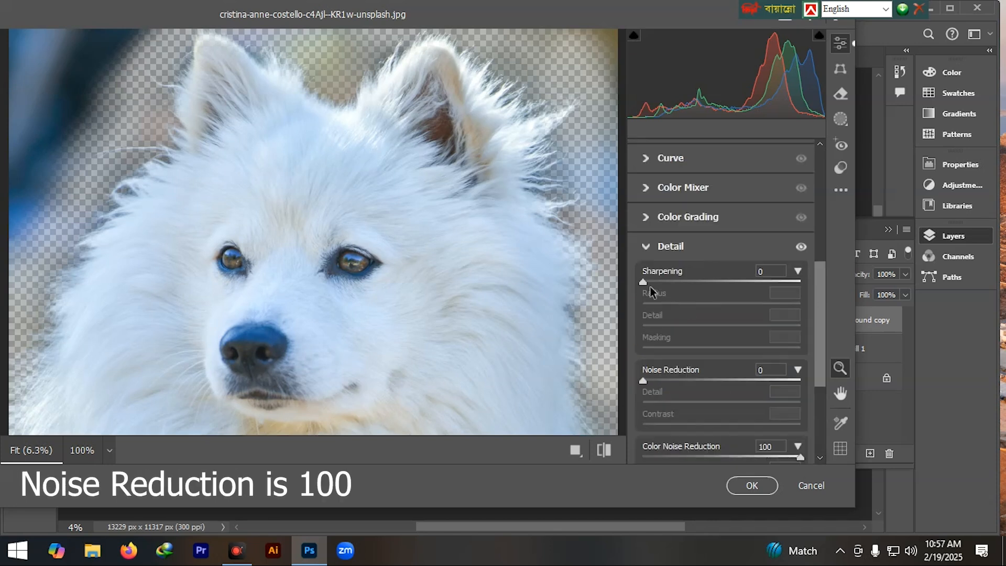
drag(643, 283, 752, 291)
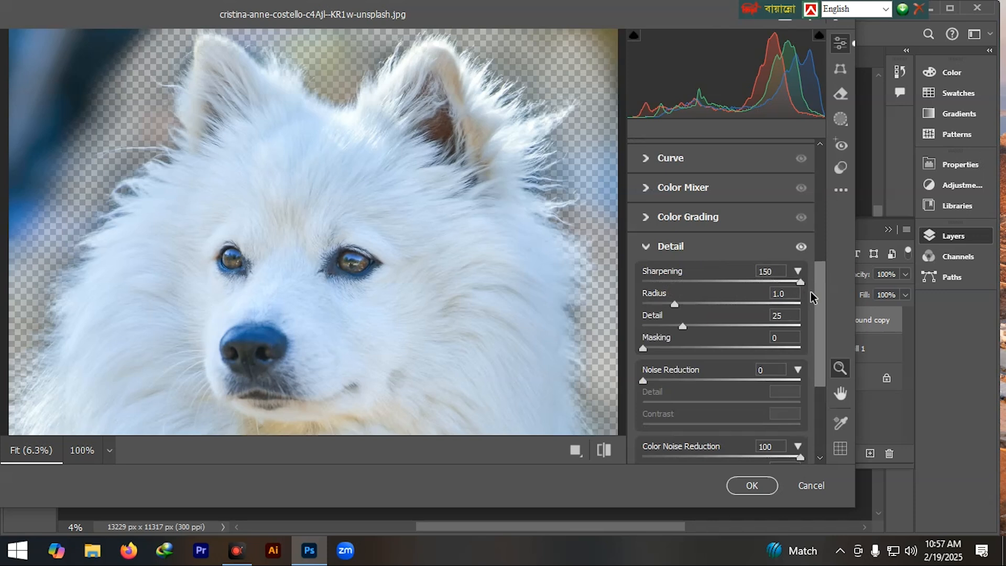
click(752, 485)
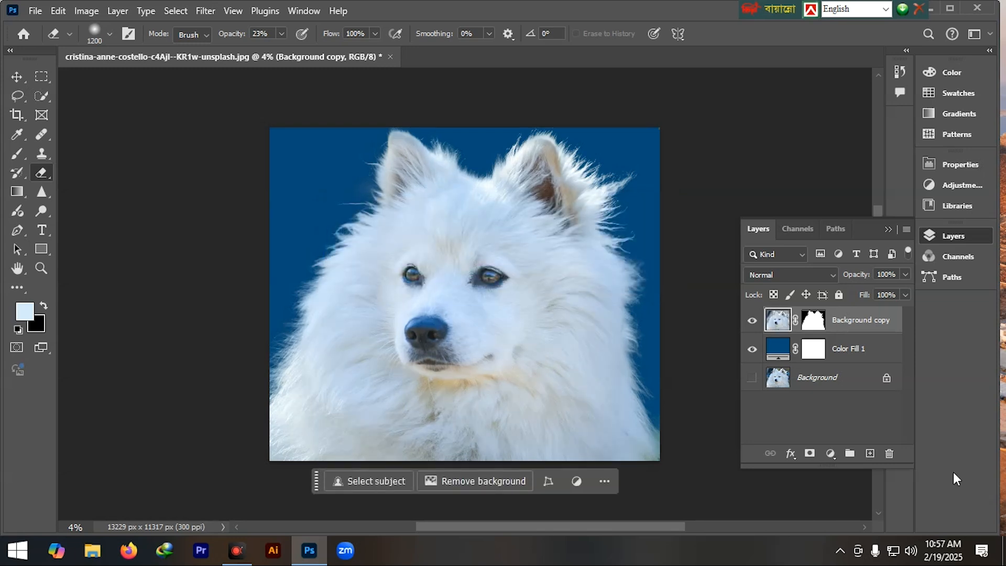
Add an empty layer directly beneath the masked dog layer and ready the Brush with light blue #c3e4fa as the foreground color.
click(869, 453)
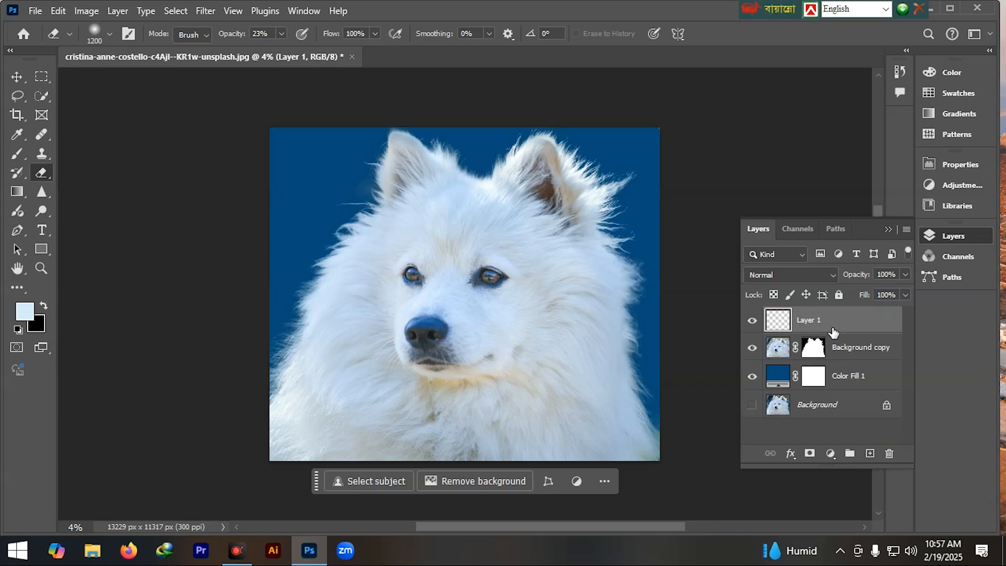
drag(832, 331, 832, 355)
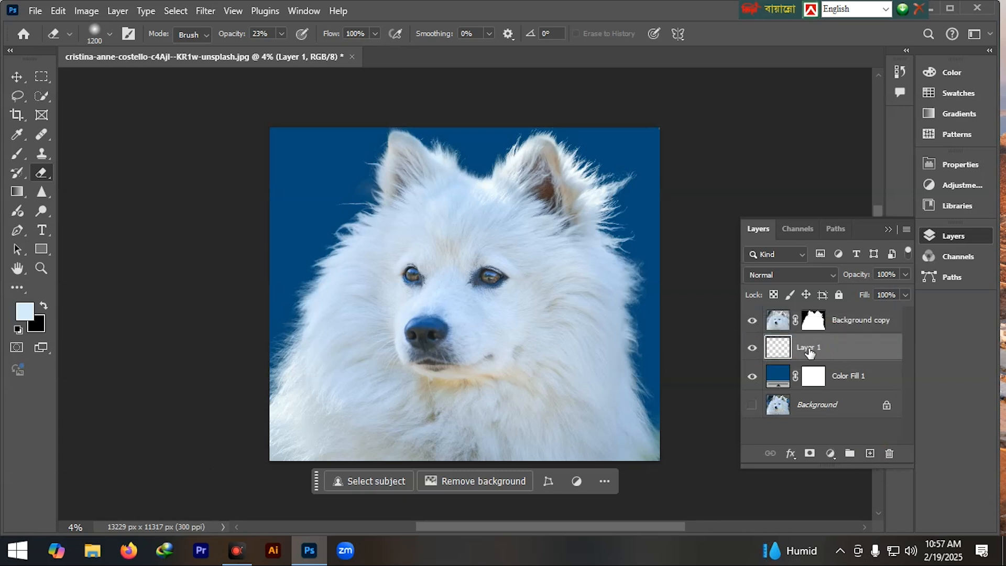
click(17, 157)
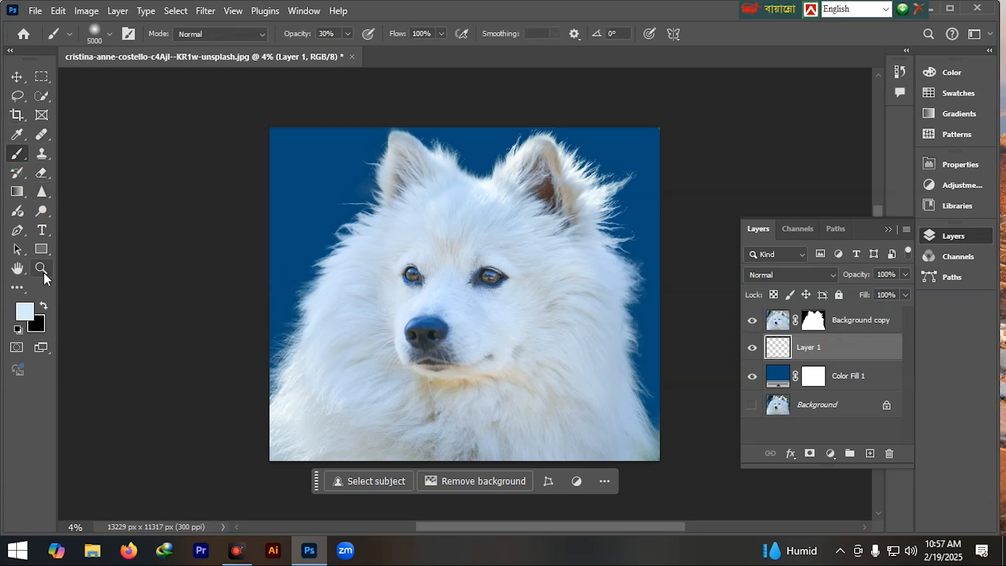
click(22, 311)
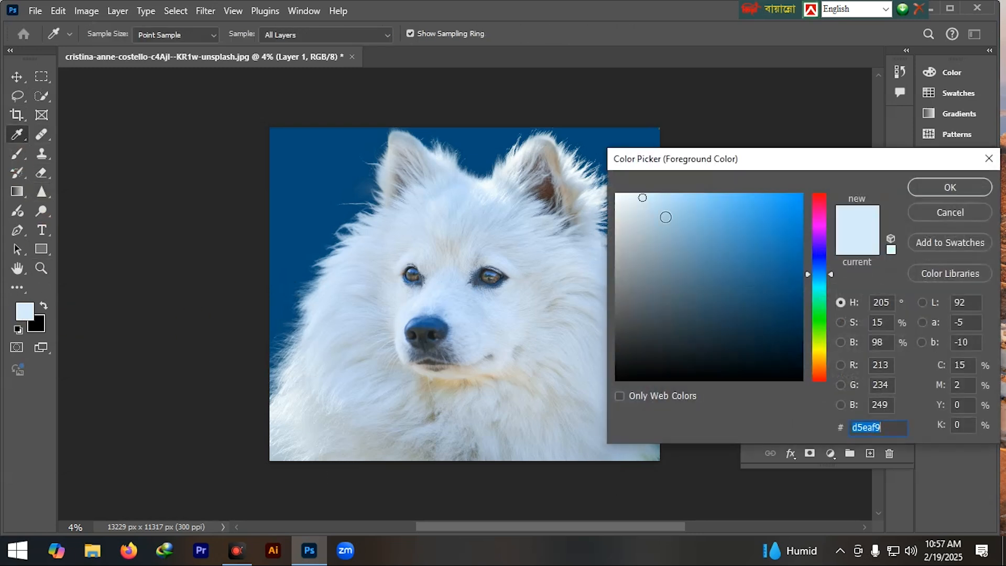
click(656, 197)
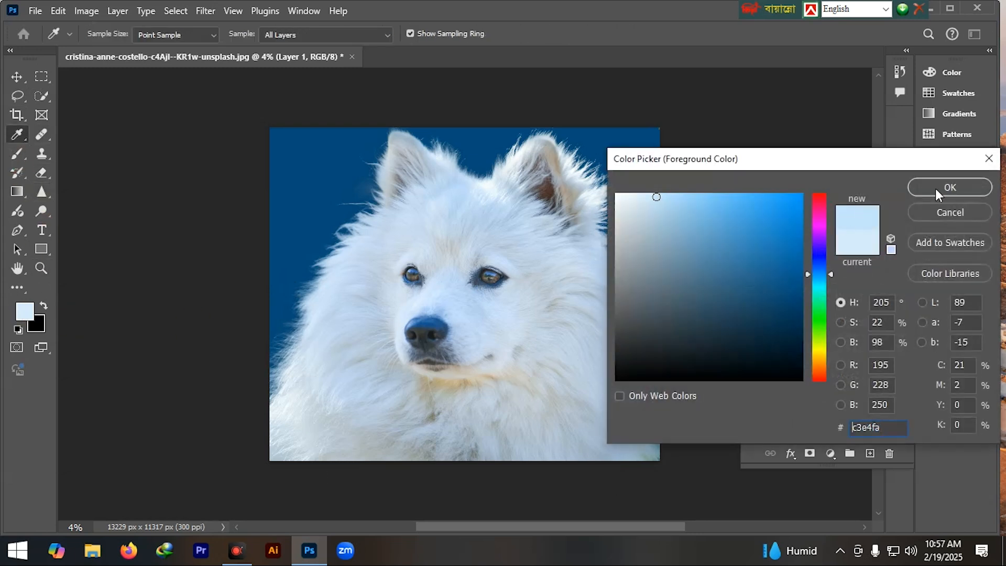
click(956, 185)
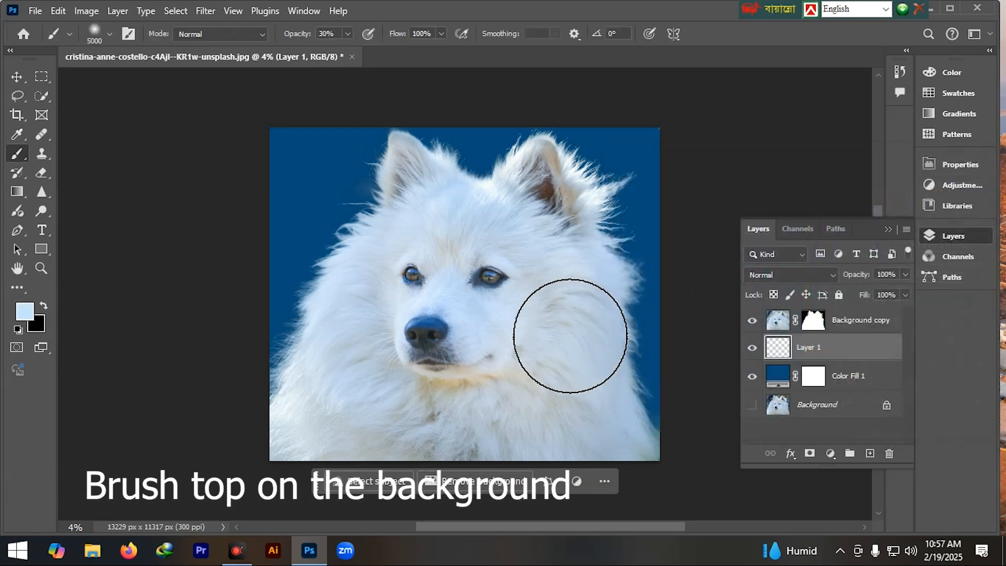
Brush a soft light-blue glow around the dog at size 4200 and 30% opacity, and set that layer's blend mode to Soft Light.
mouse_move(598, 423)
mouse_down()
mouse_move(576, 359)
mouse_move(587, 373)
mouse_move(584, 329)
mouse_up()
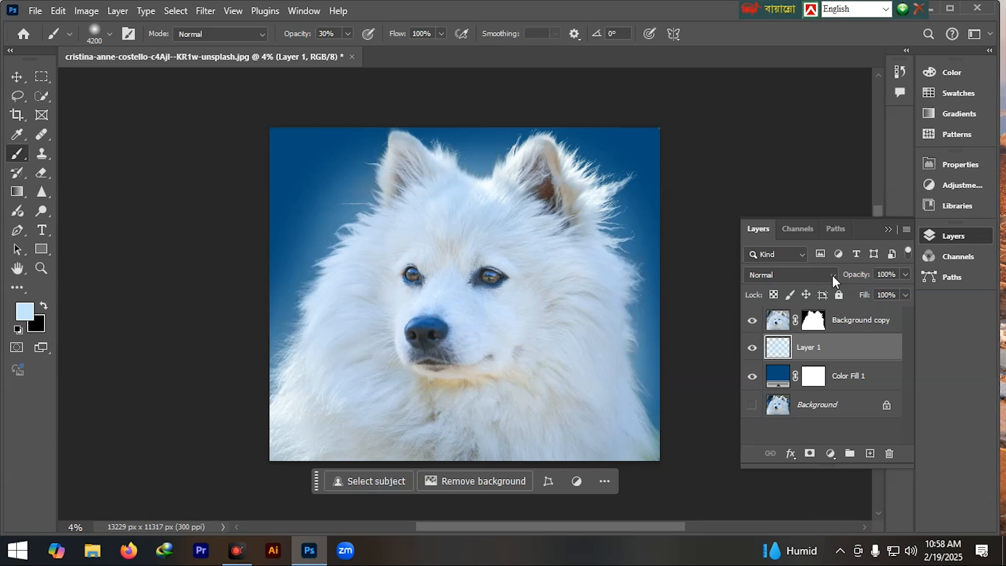
click(832, 275)
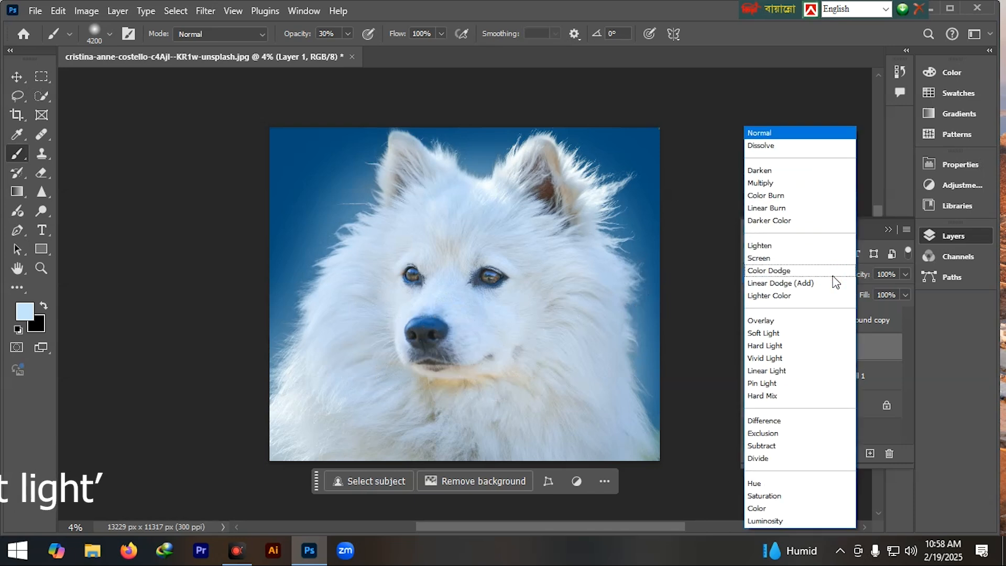
click(776, 332)
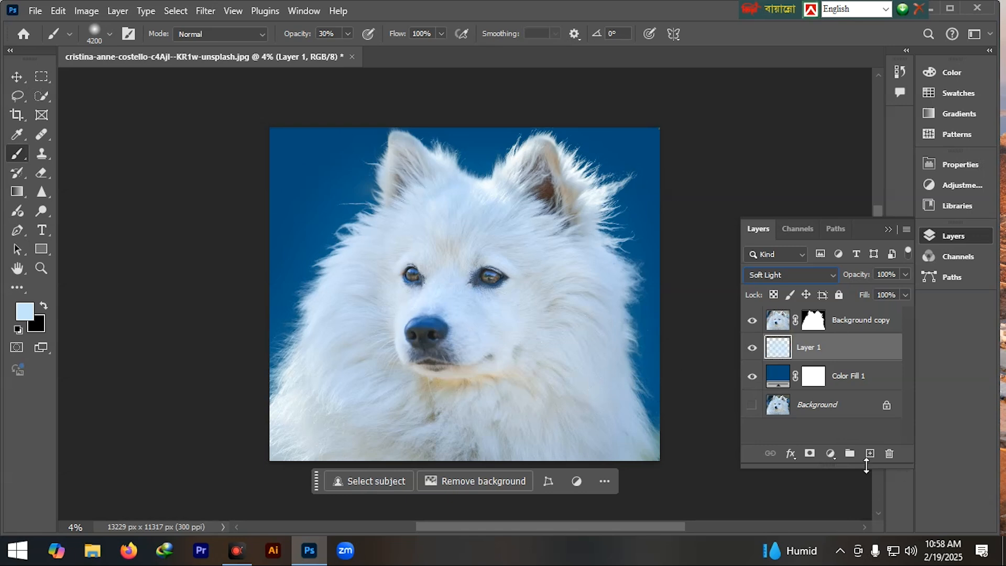
Add another empty layer above the light-blue glow layer and set the foreground color to near-white #fafcfd.
click(869, 454)
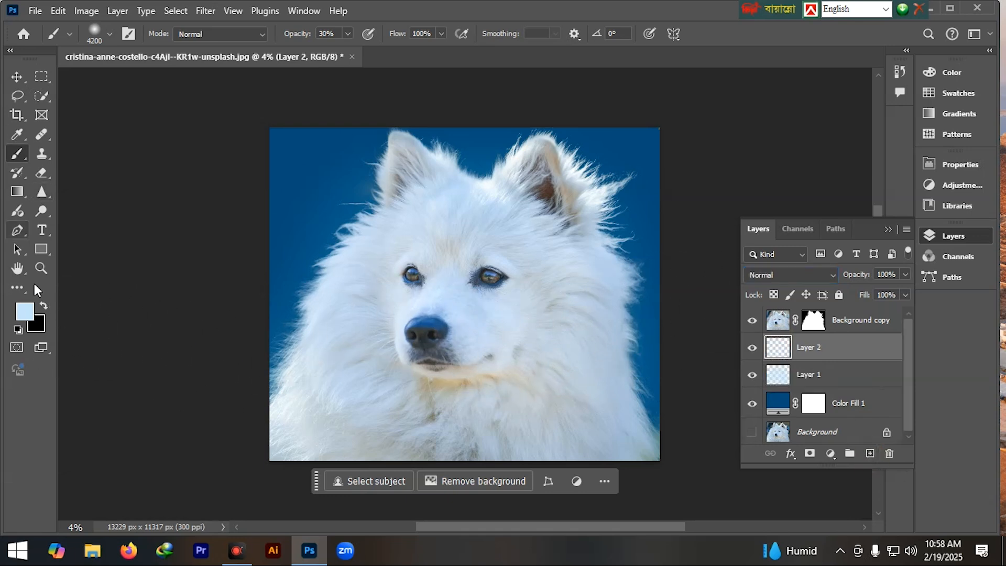
click(24, 310)
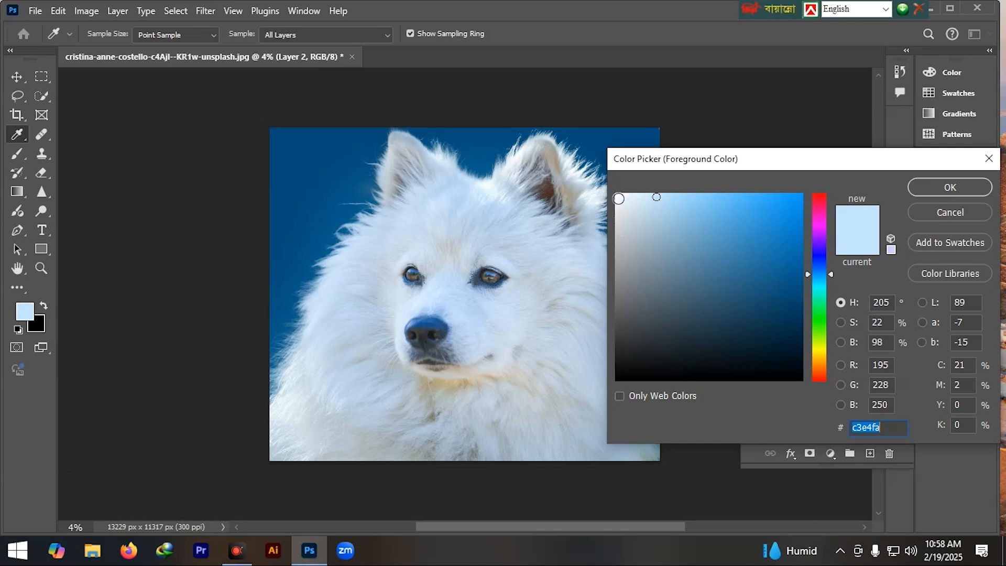
text(ffffff)
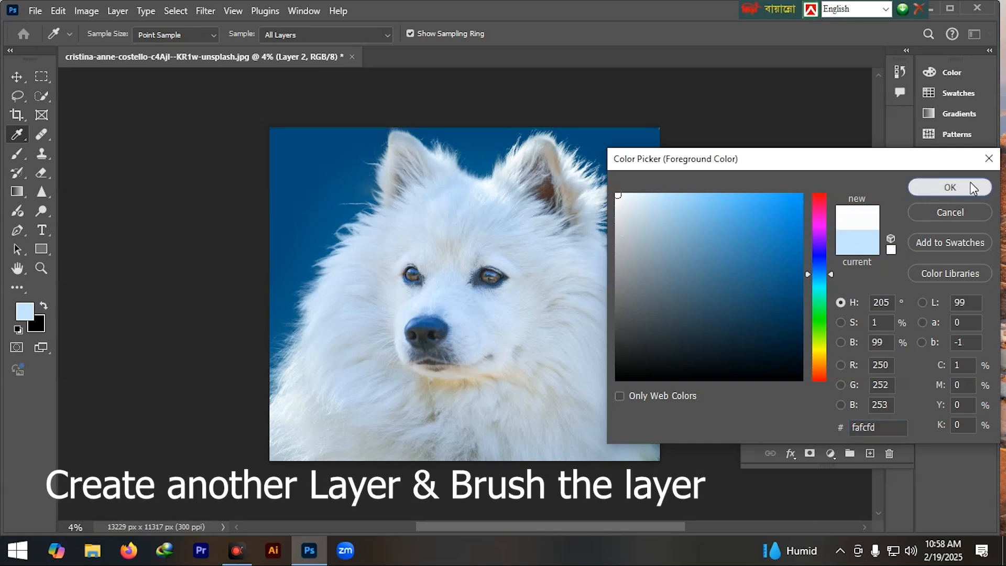
click(949, 187)
Brush a near-white glow behind the dog's outline at 30% opacity and set the new layer's blend mode to Overlay.
key(b)
mouse_move(372, 301)
mouse_down()
mouse_move(318, 356)
mouse_move(355, 299)
mouse_move(313, 373)
mouse_move(374, 259)
mouse_move(367, 290)
mouse_move(408, 243)
mouse_move(390, 243)
mouse_move(463, 237)
mouse_move(415, 224)
mouse_move(486, 210)
mouse_move(571, 276)
mouse_move(556, 403)
mouse_up()
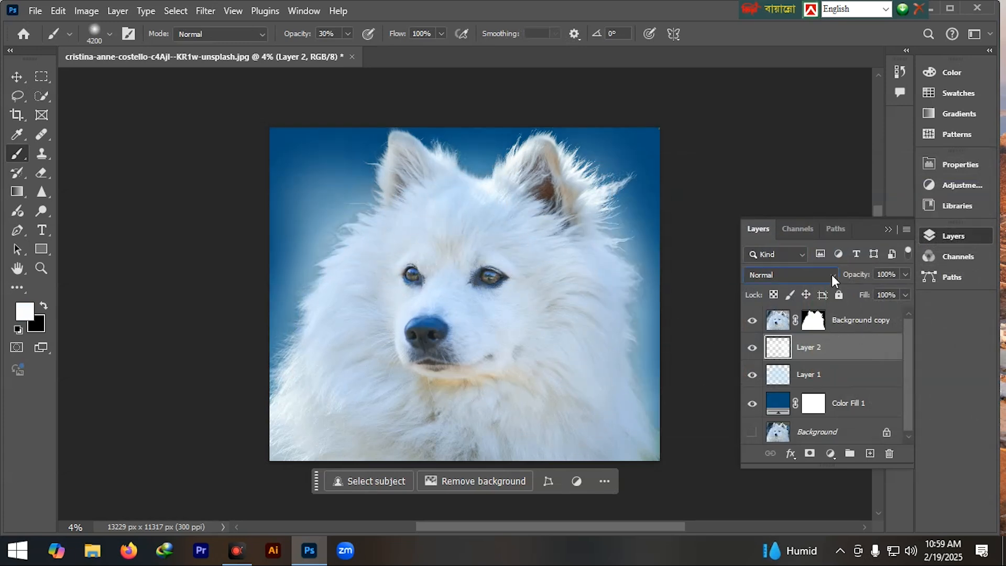
click(831, 277)
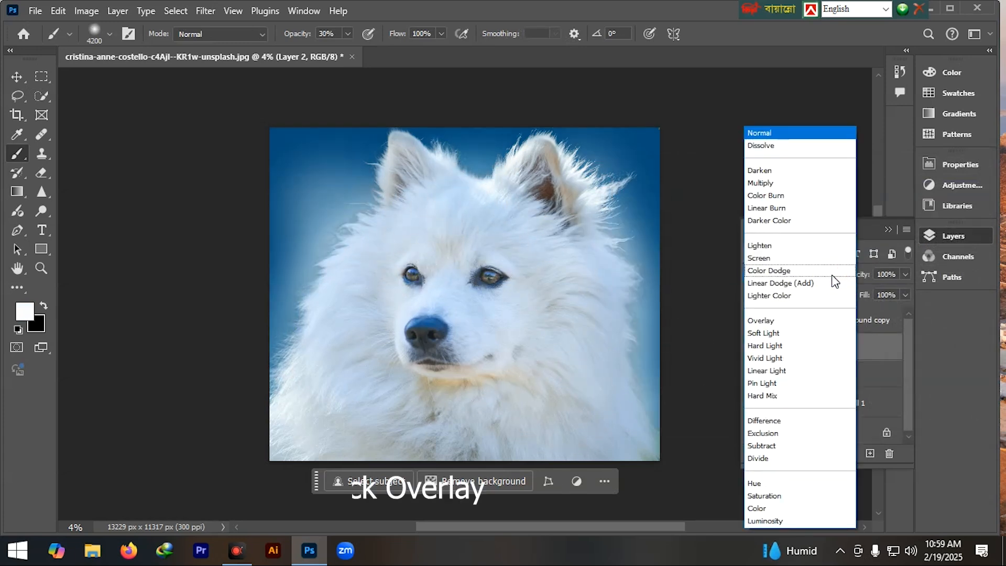
click(772, 322)
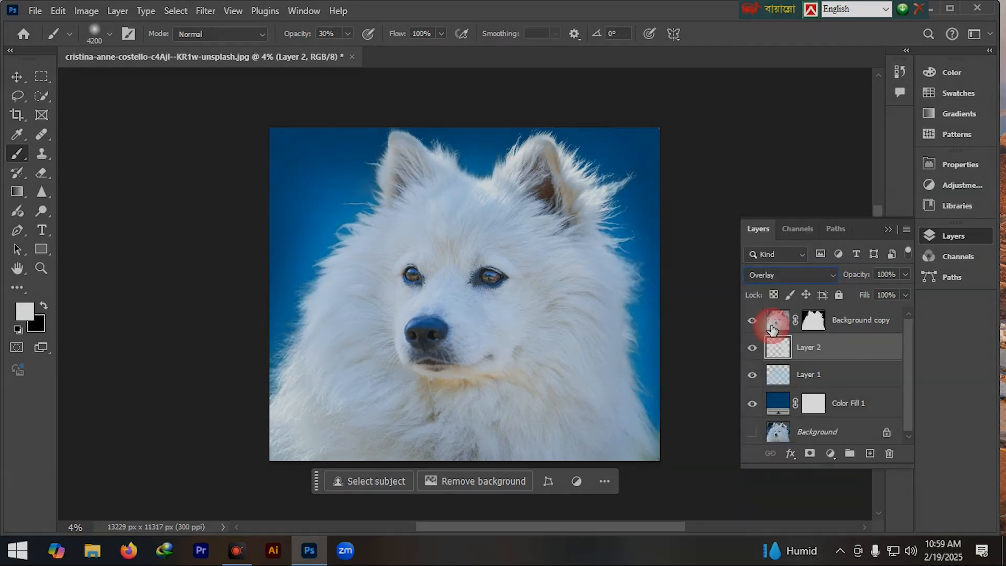